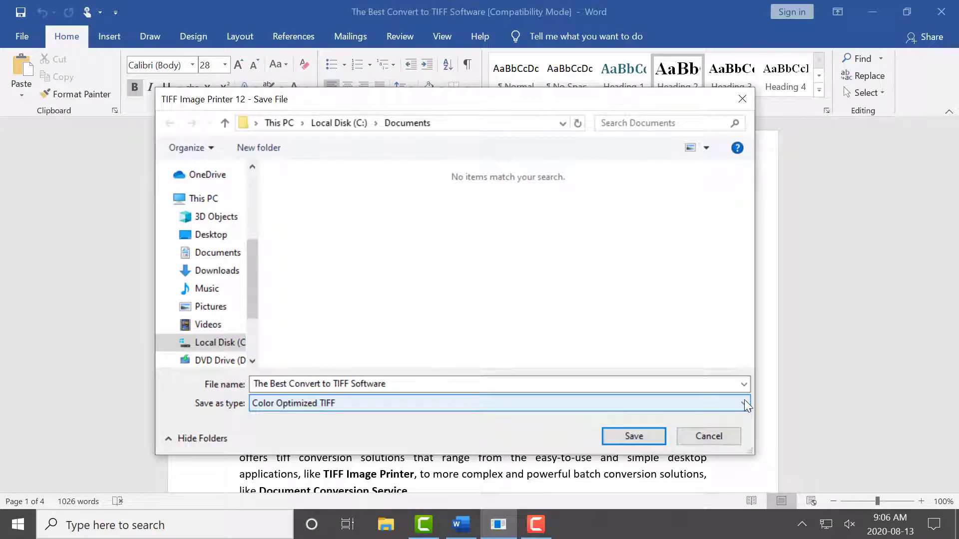
Choose Fax TIFF as the output file type for saving the printed document.
{"action": "left_click", "coordinate": [746, 404]}
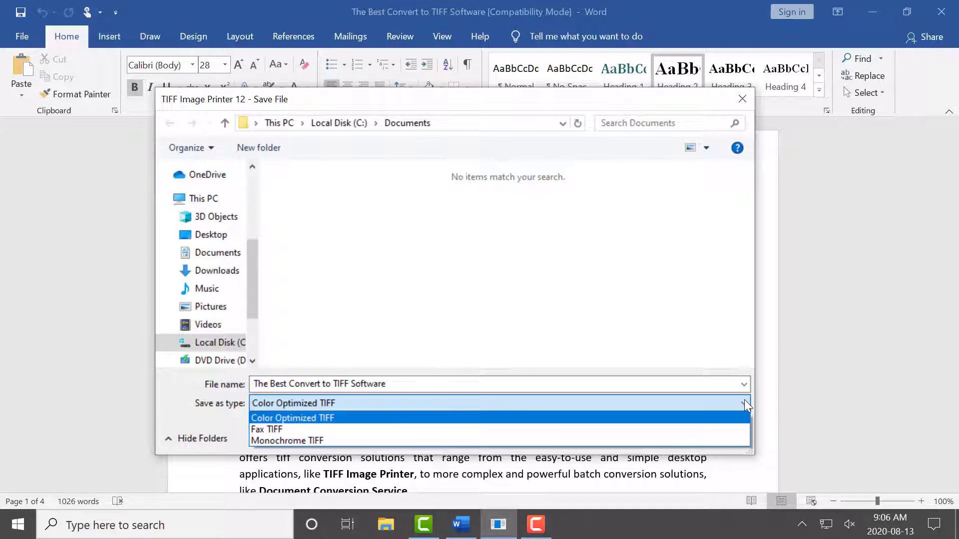
{"action": "left_click", "coordinate": [729, 430]}
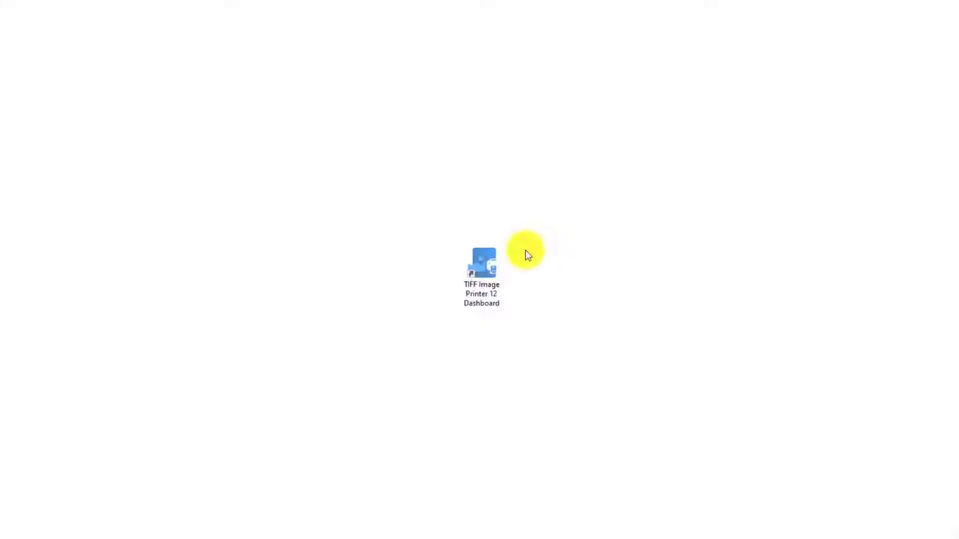
Launch the TIFF Image Printer 12 Dashboard, assign and save the Fax TIFF profile for the TIFF Image Printer 12 printer, and return to the dashboard home.
{"action": "double_click", "coordinate": [492, 256]}
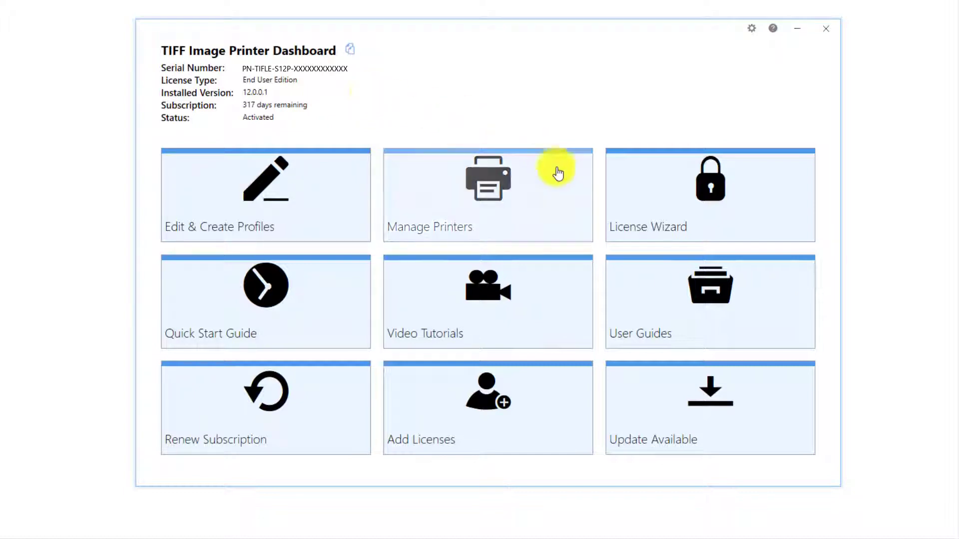
{"action": "left_click", "coordinate": [563, 193]}
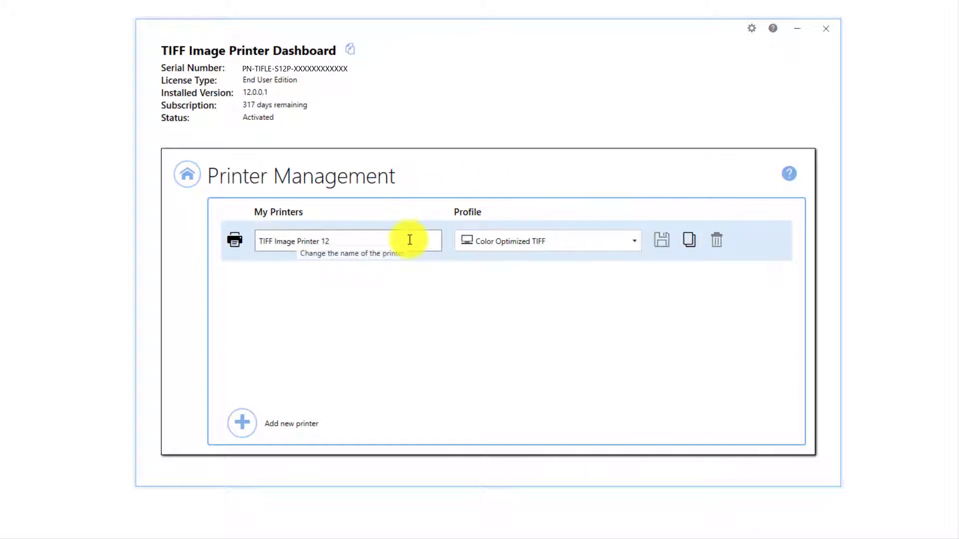
{"action": "left_click", "coordinate": [637, 241]}
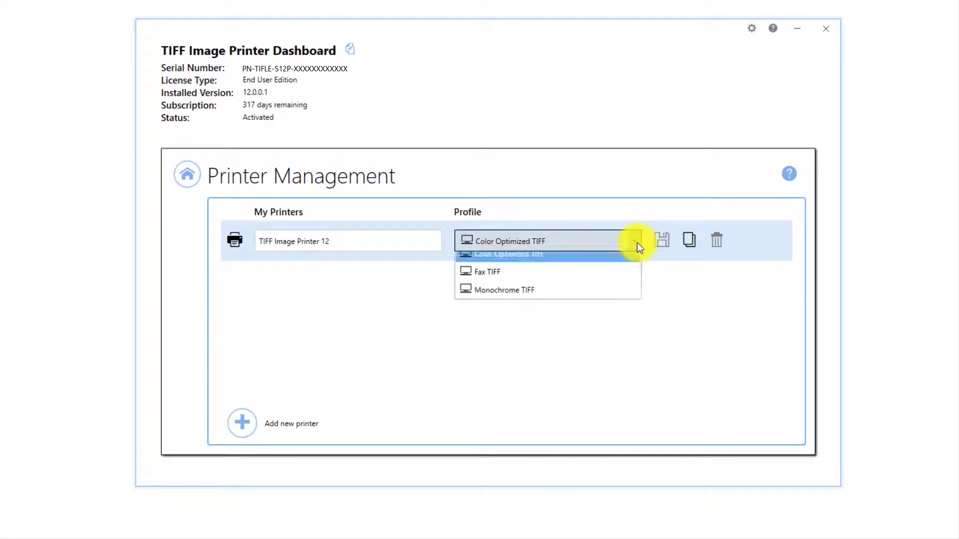
{"action": "left_click", "coordinate": [629, 280]}
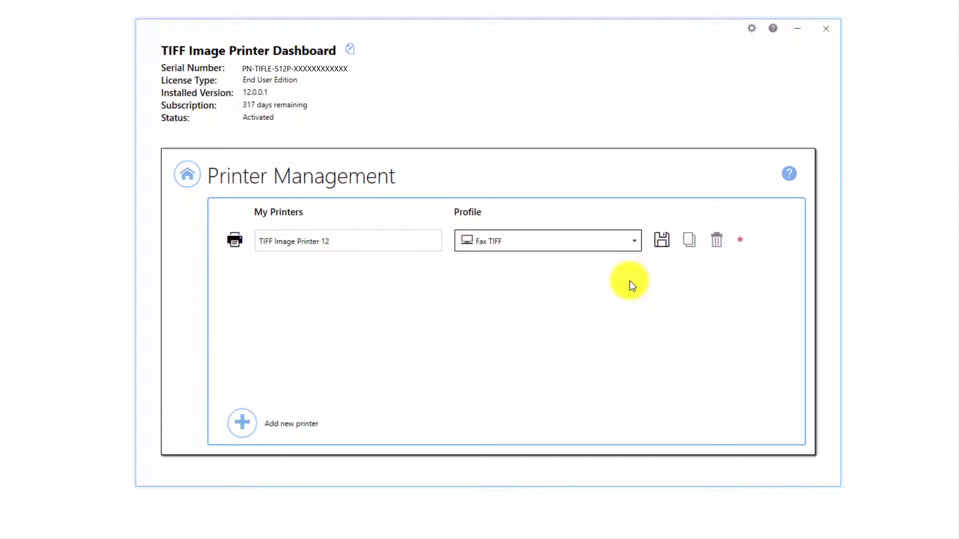
{"action": "left_click", "coordinate": [657, 245]}
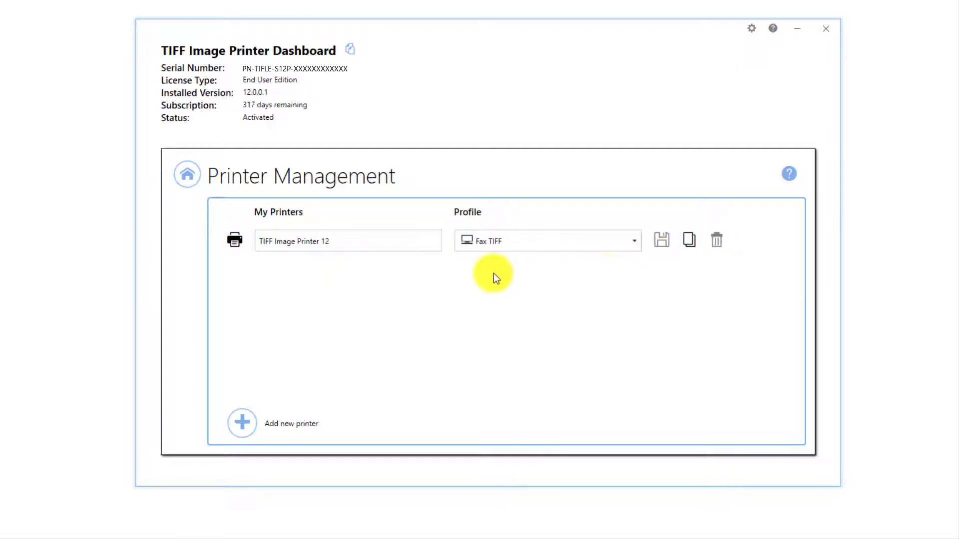
{"action": "left_click", "coordinate": [359, 243]}
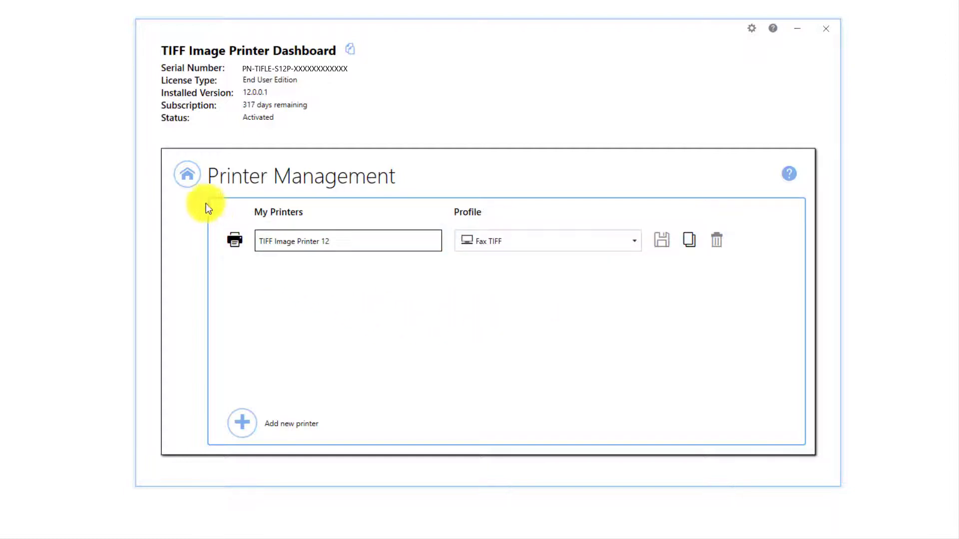
{"action": "left_click", "coordinate": [192, 184]}
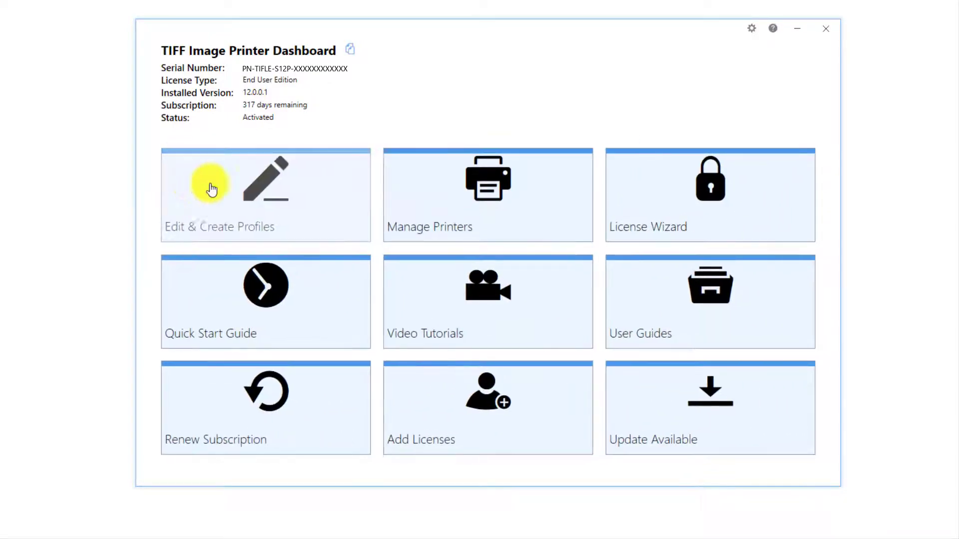
Duplicate the Fax TIFF profile in the Profile Manager and examine the copy's Fax Mode settings and the available fax profiles.
{"action": "left_click", "coordinate": [327, 191]}
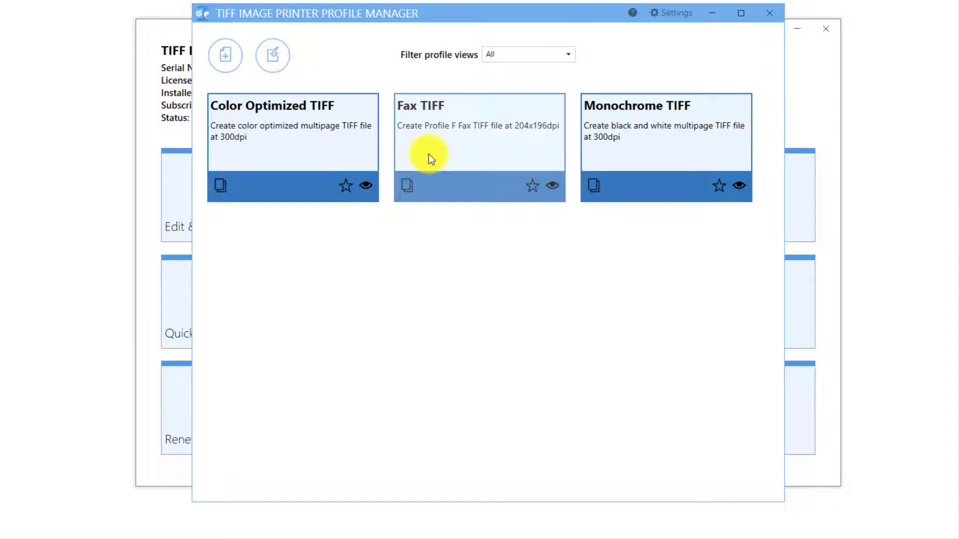
{"action": "left_click", "coordinate": [406, 189]}
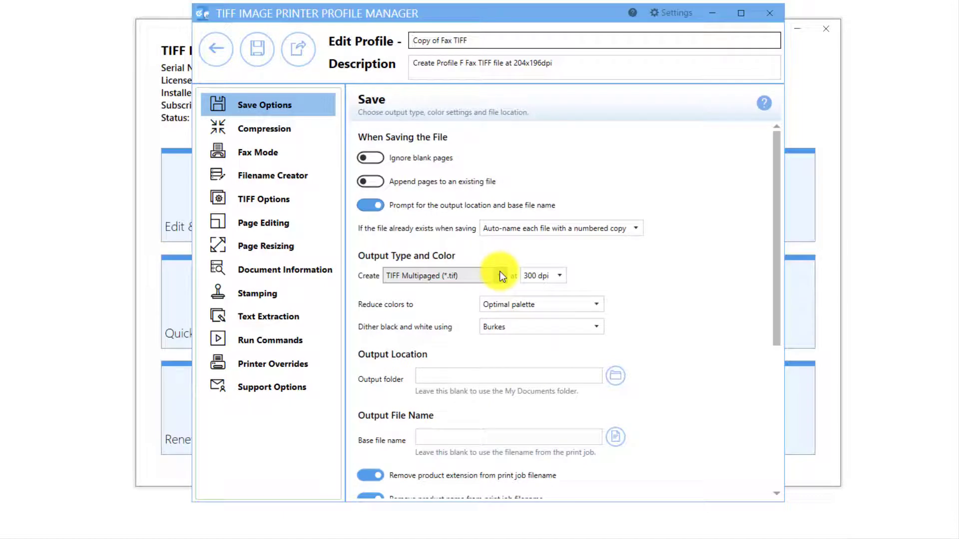
{"action": "left_click", "coordinate": [293, 155]}
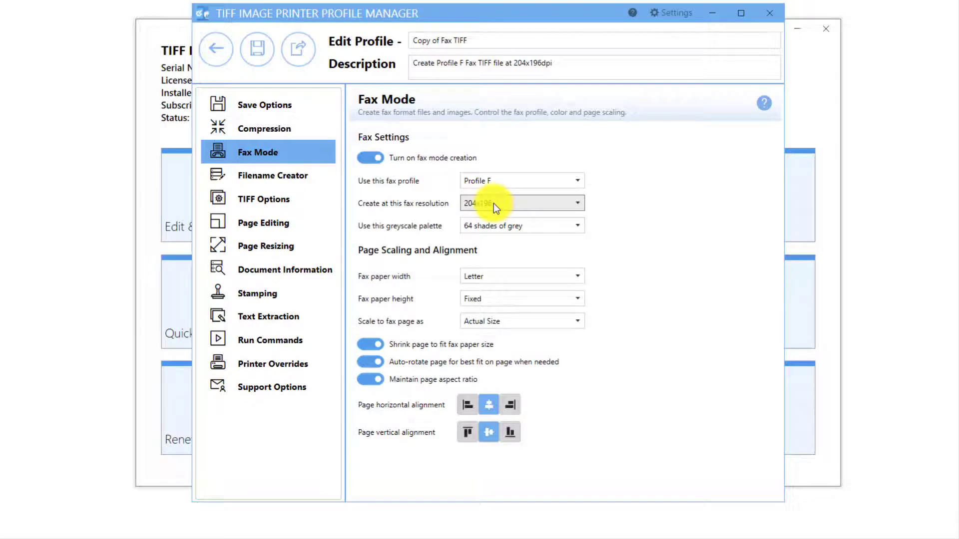
{"action": "left_click", "coordinate": [372, 159]}
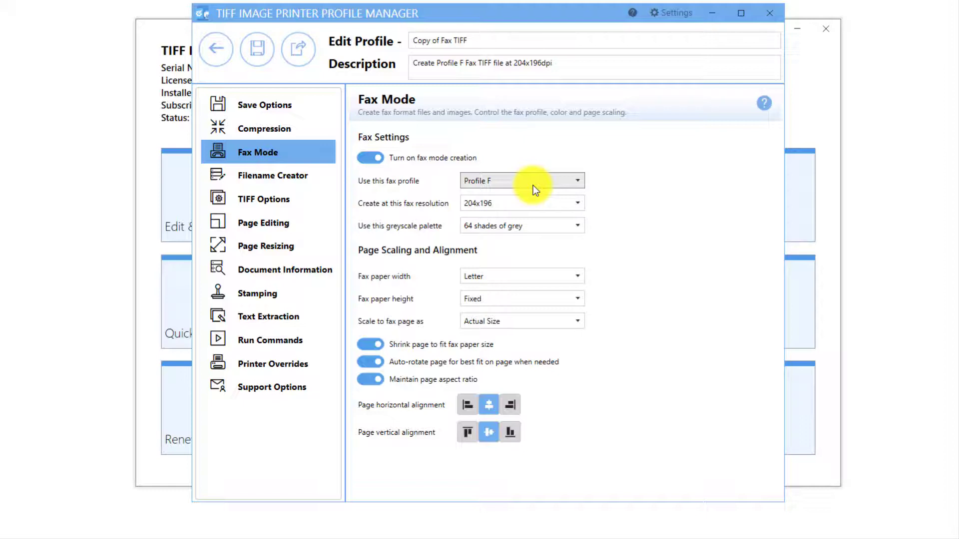
{"action": "left_click", "coordinate": [575, 185]}
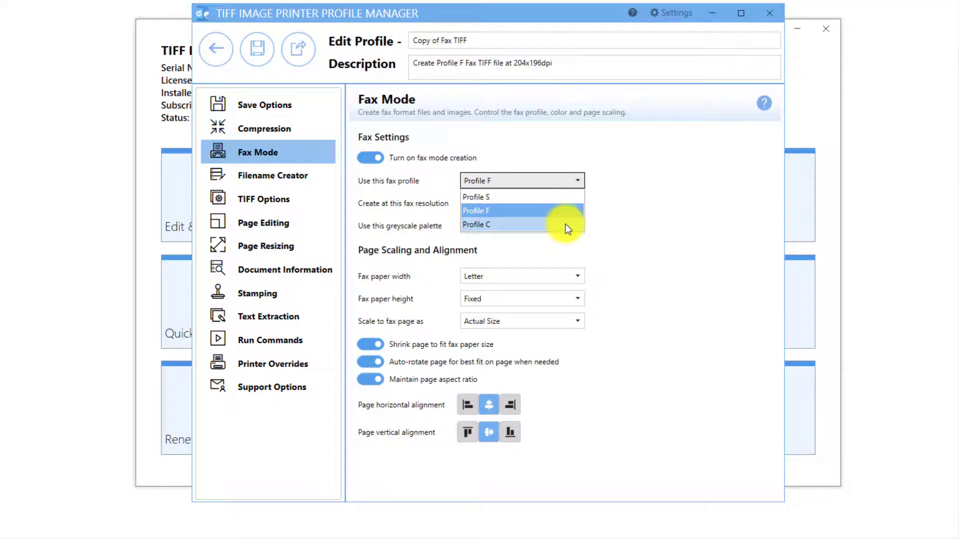
{"action": "left_click", "coordinate": [671, 233]}
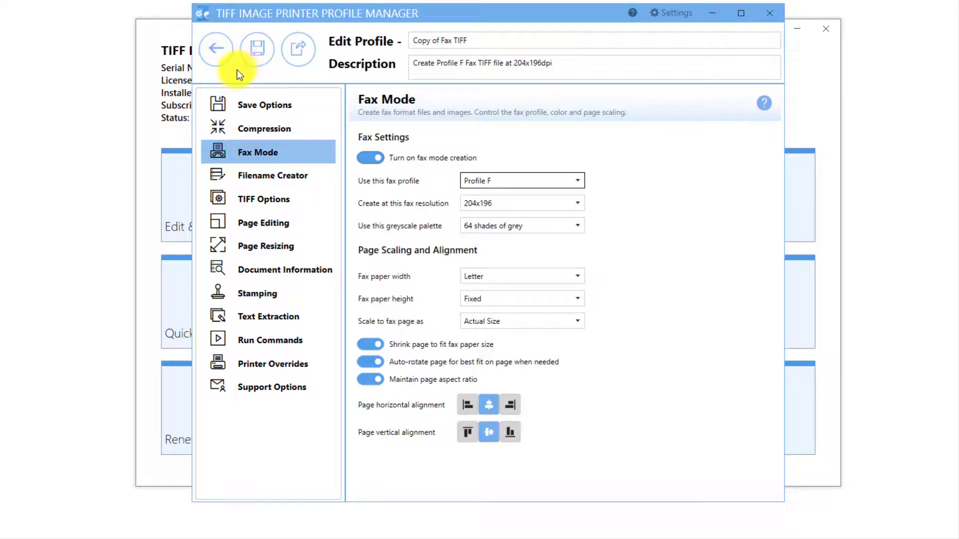
Discard the unsaved copy of the Fax TIFF profile and close both the Profile Manager and the dashboard.
{"action": "left_click", "coordinate": [225, 62]}
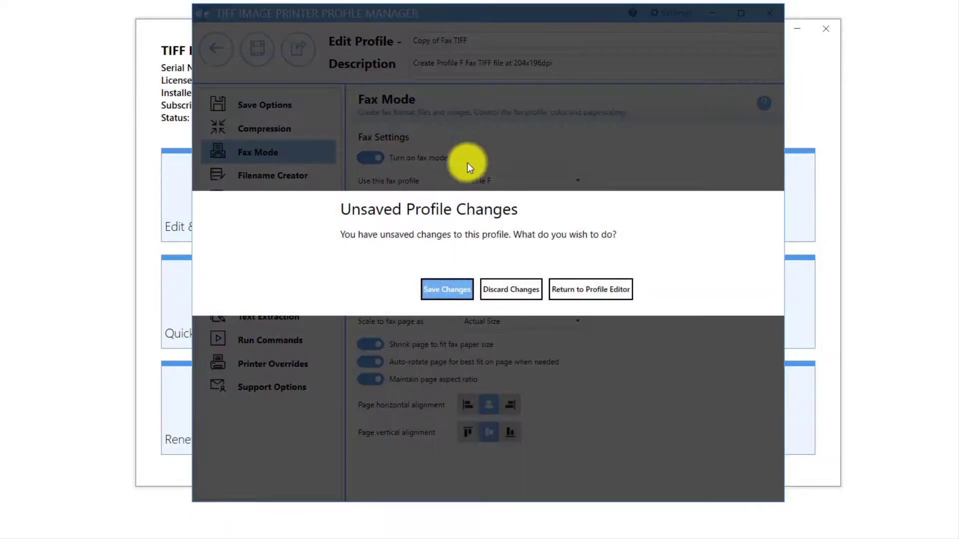
{"action": "left_click", "coordinate": [536, 288]}
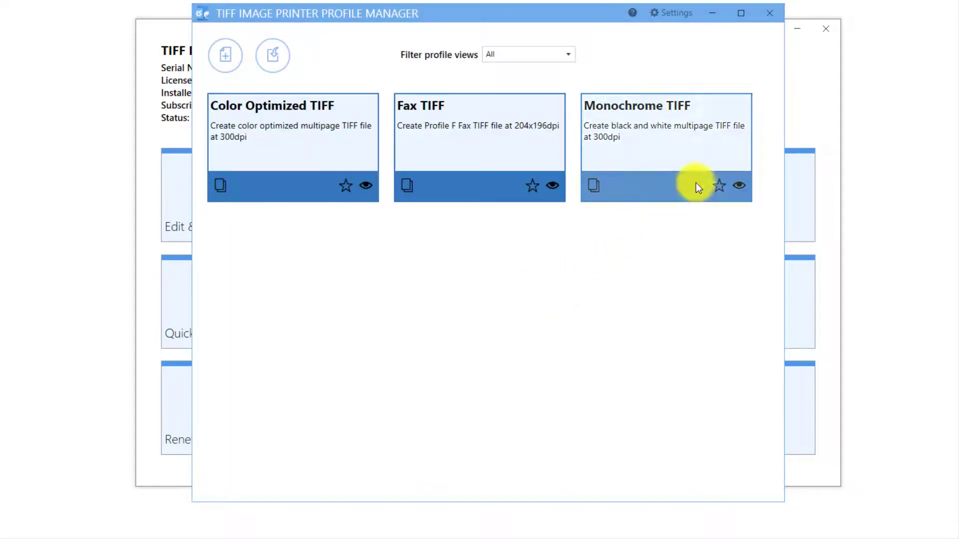
{"action": "left_click", "coordinate": [769, 15]}
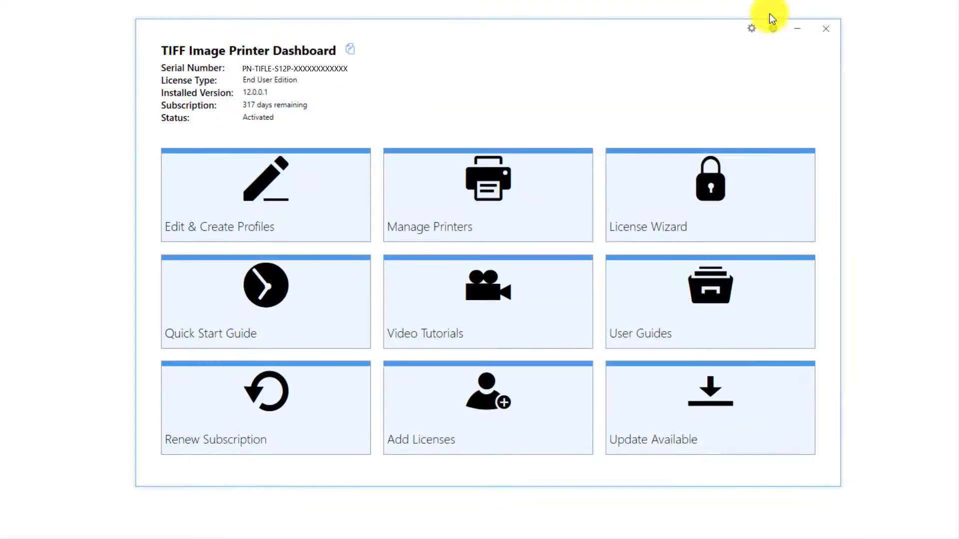
{"action": "left_click", "coordinate": [819, 31]}
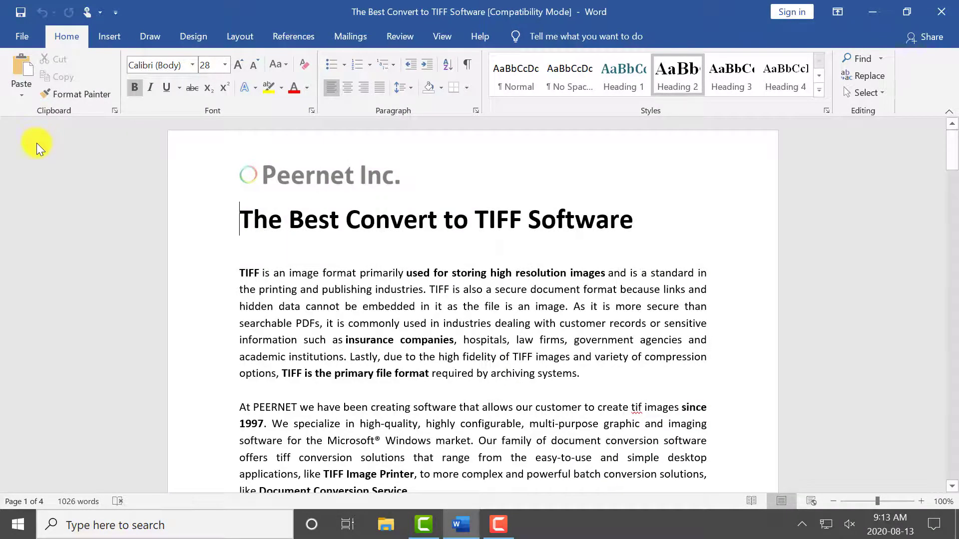
In Word, print the open document to TIFF Image Printer 12.
{"action": "left_click", "coordinate": [37, 44]}
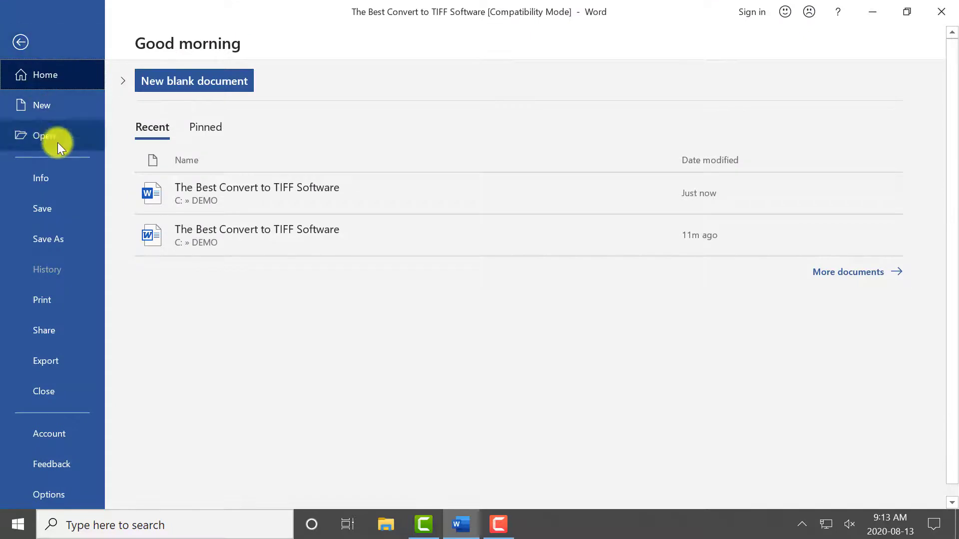
{"action": "left_click", "coordinate": [74, 293]}
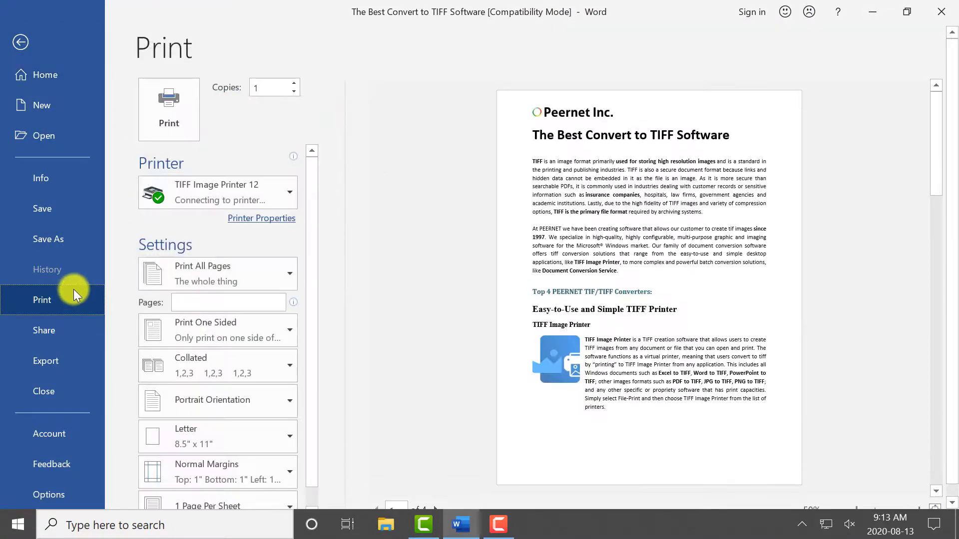
{"action": "mouse_move", "coordinate": [207, 194]}
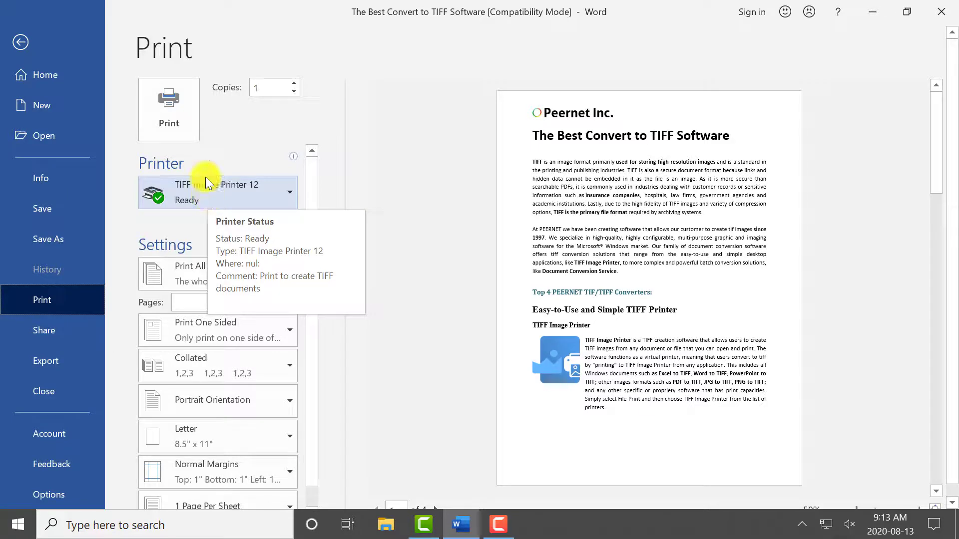
{"action": "left_click", "coordinate": [187, 126]}
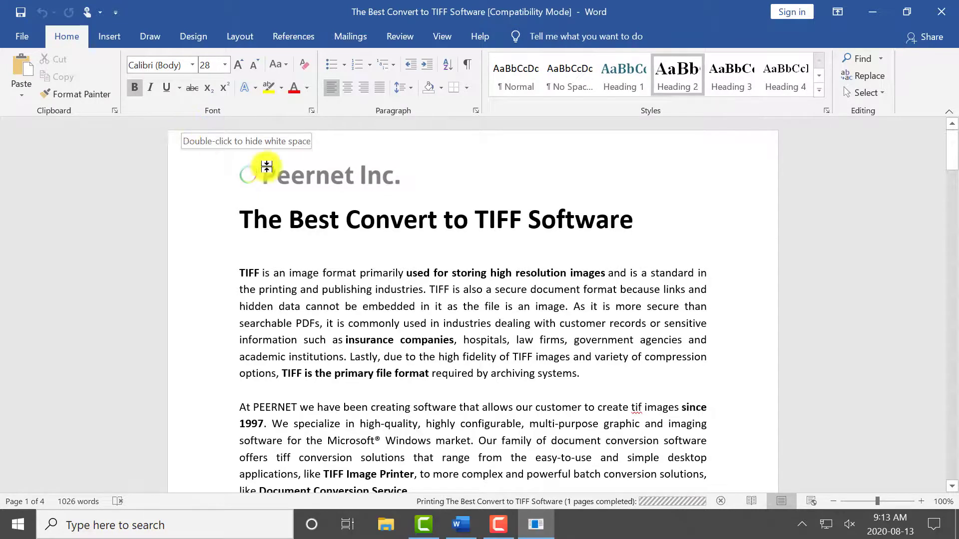
Save the print output as Fax TIFF in C:\Documents under the name The Best Convert to TIFF Software.
{"action": "left_click", "coordinate": [391, 386]}
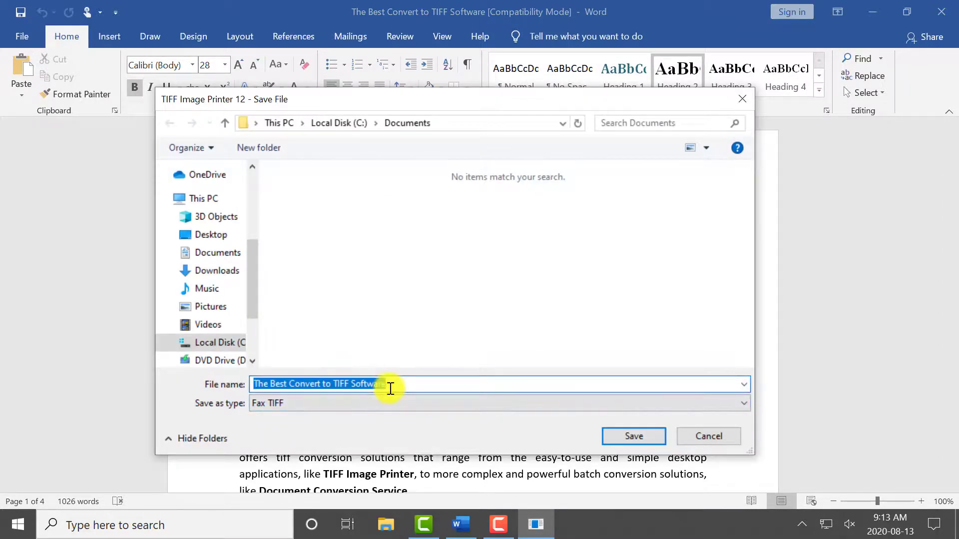
{"action": "left_click", "coordinate": [457, 123]}
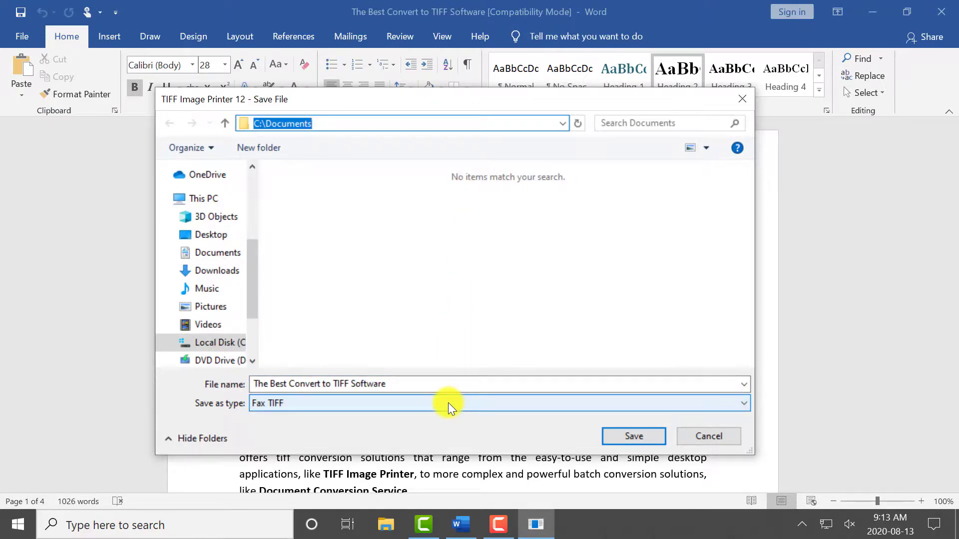
{"action": "left_click", "coordinate": [654, 436]}
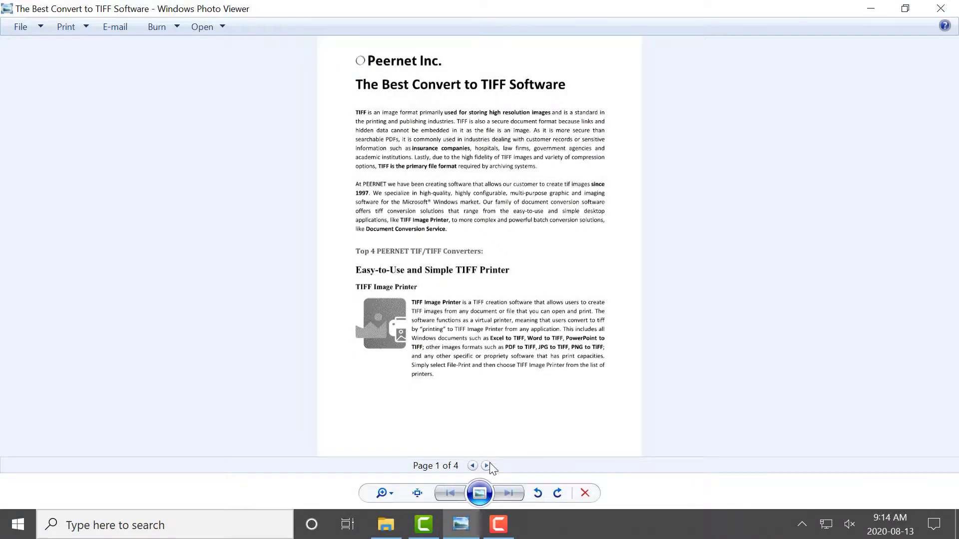
Page forward through the converted TIFF to its last page and back to check every page.
{"action": "left_click", "coordinate": [490, 464]}
{"action": "left_click", "coordinate": [487, 466]}
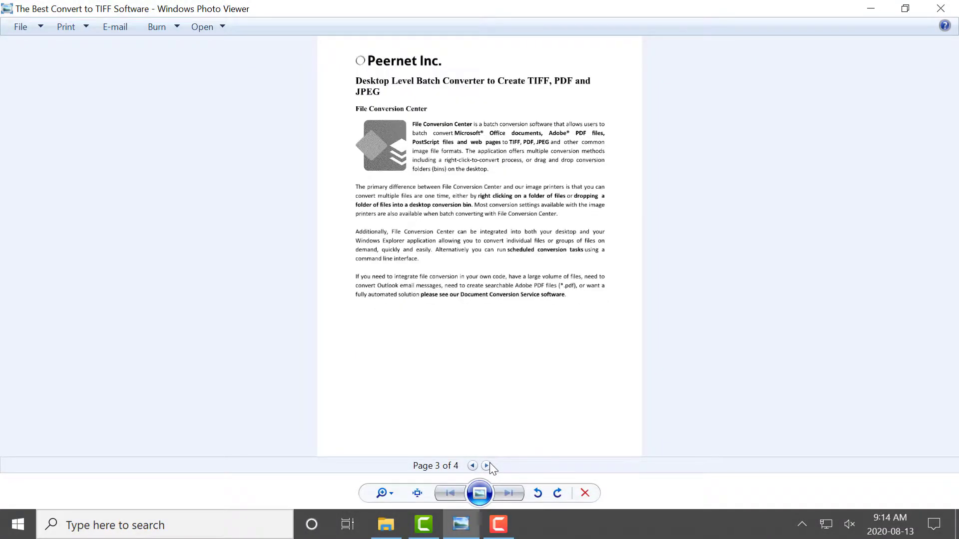
{"action": "left_click", "coordinate": [489, 464]}
{"action": "left_click", "coordinate": [474, 465]}
{"action": "left_click", "coordinate": [473, 466]}
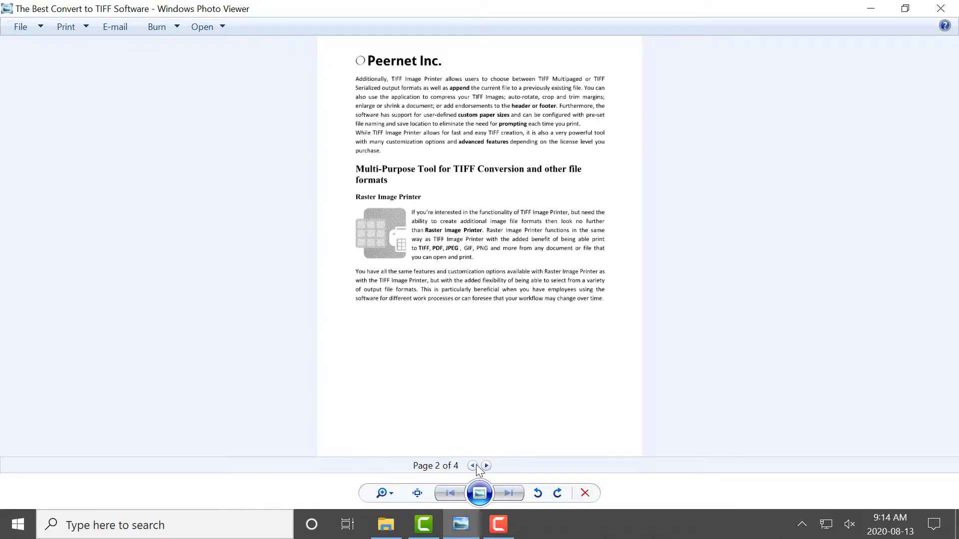
{"action": "left_click", "coordinate": [475, 466]}
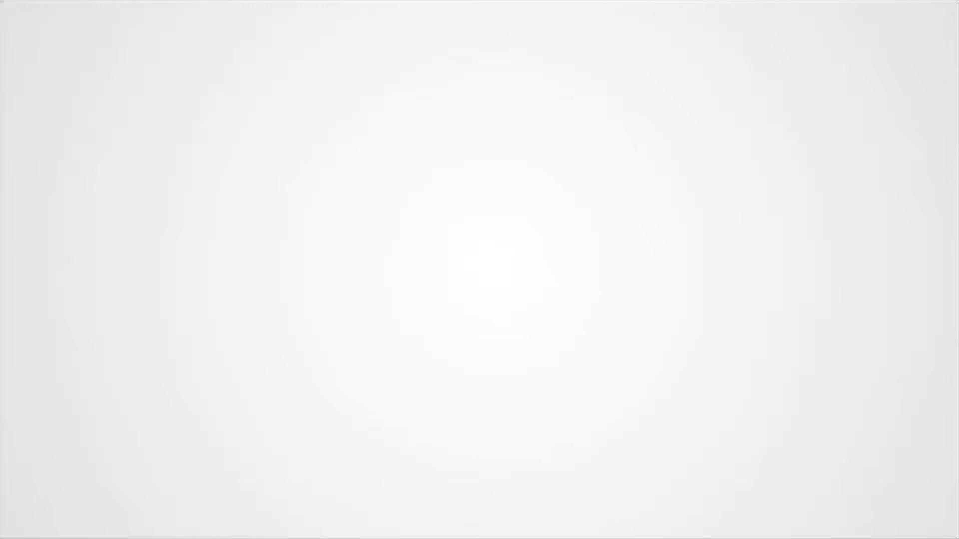